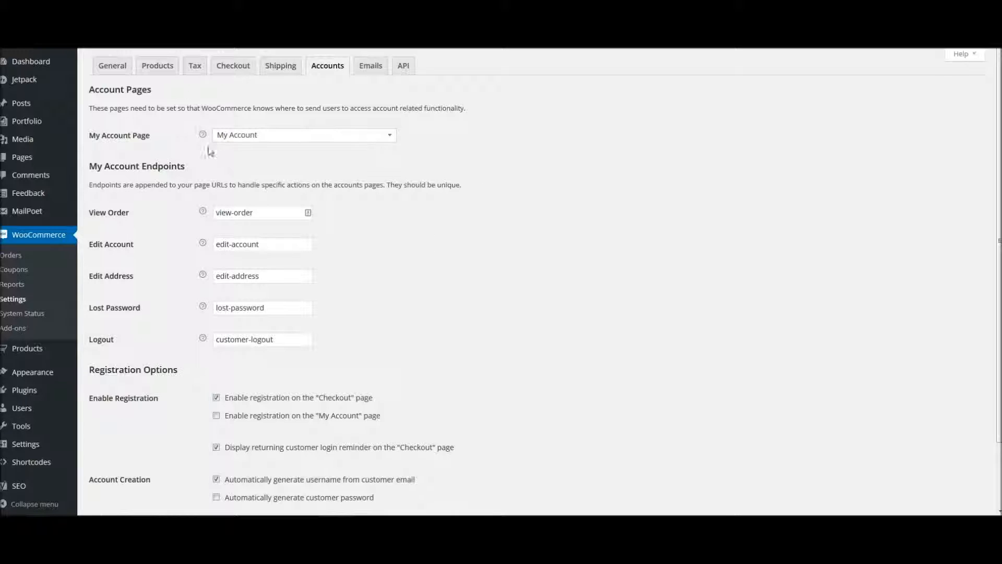
- Review the pages available for My Account Page, keep My Account, and focus the View Order endpoint
click(271, 136)
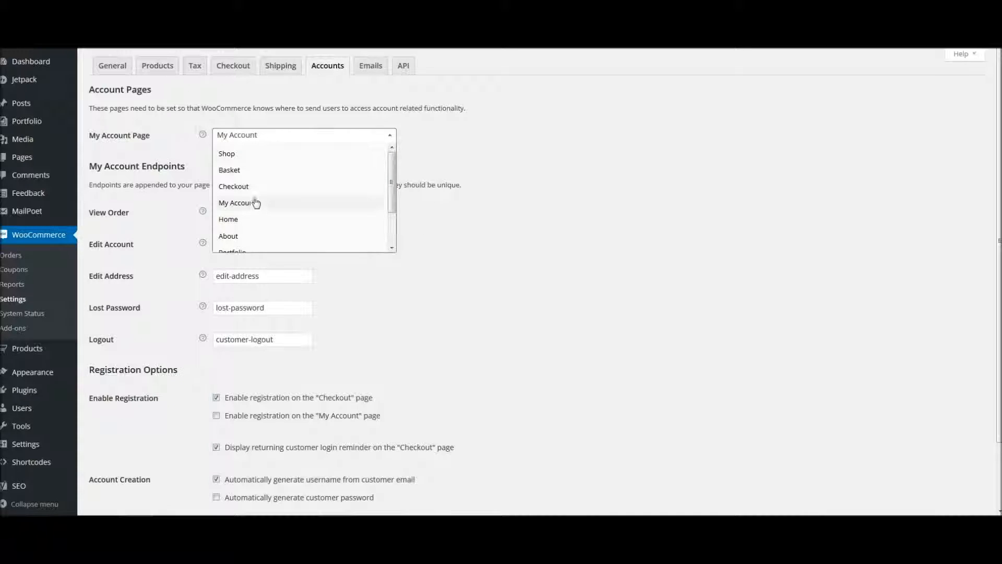
click(428, 252)
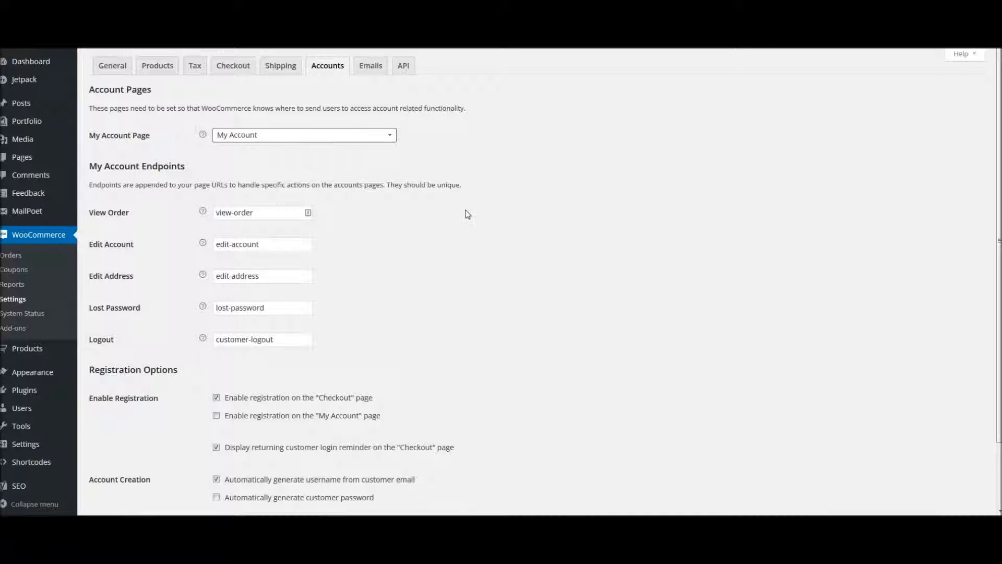
click(261, 211)
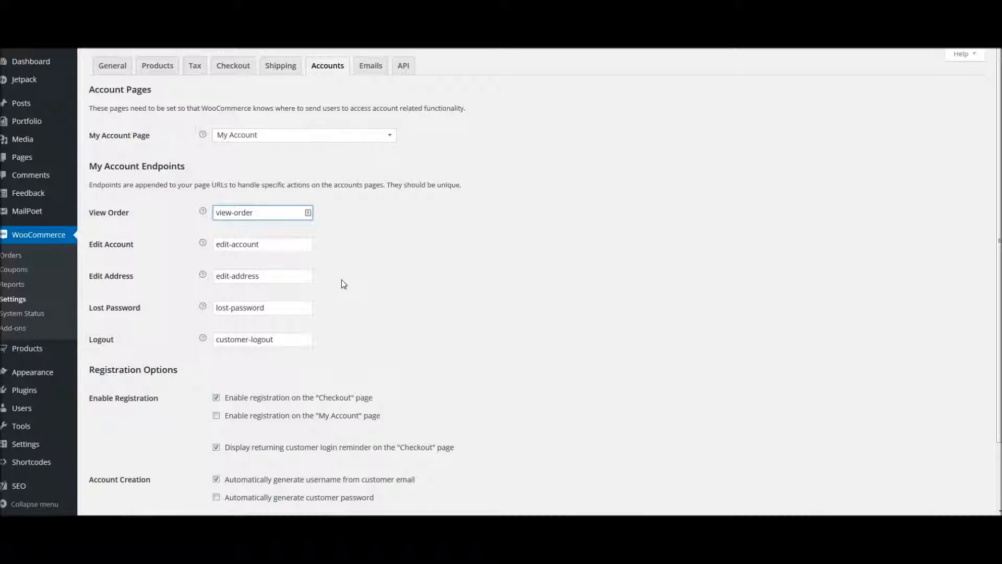
- Enable customer registration on the "My Account" page
scroll(342, 305, down, 3)
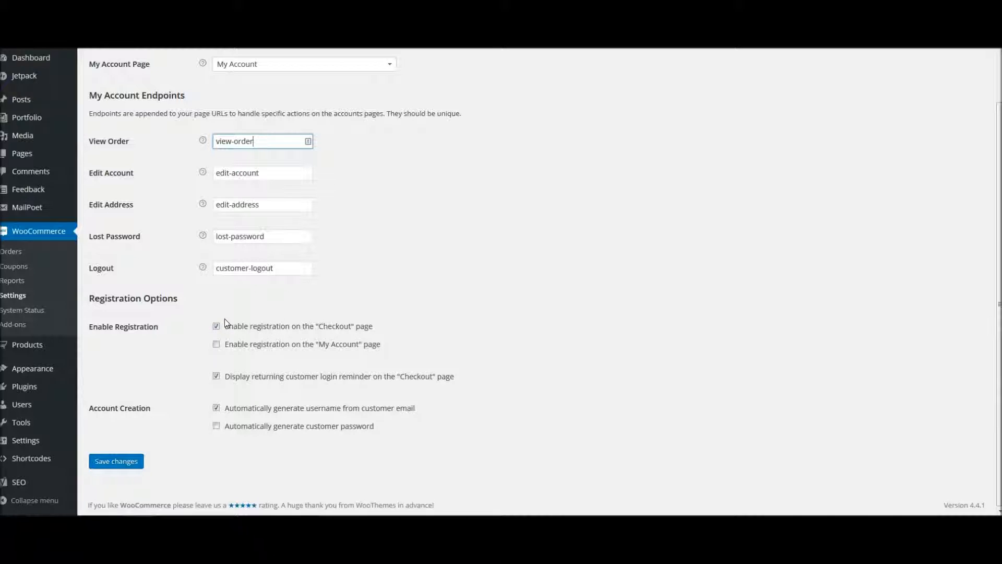
click(216, 346)
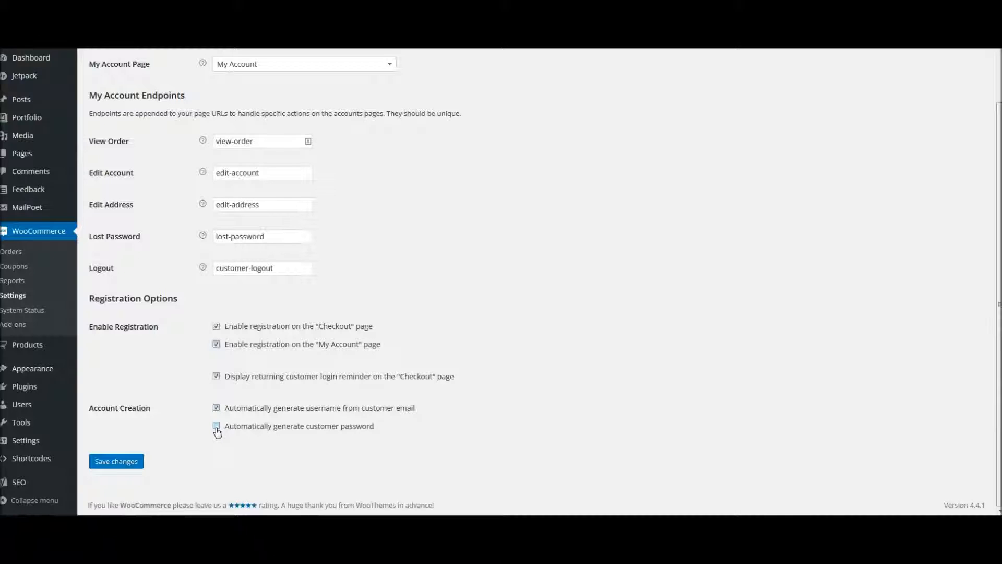
scroll(436, 252, up, 3)
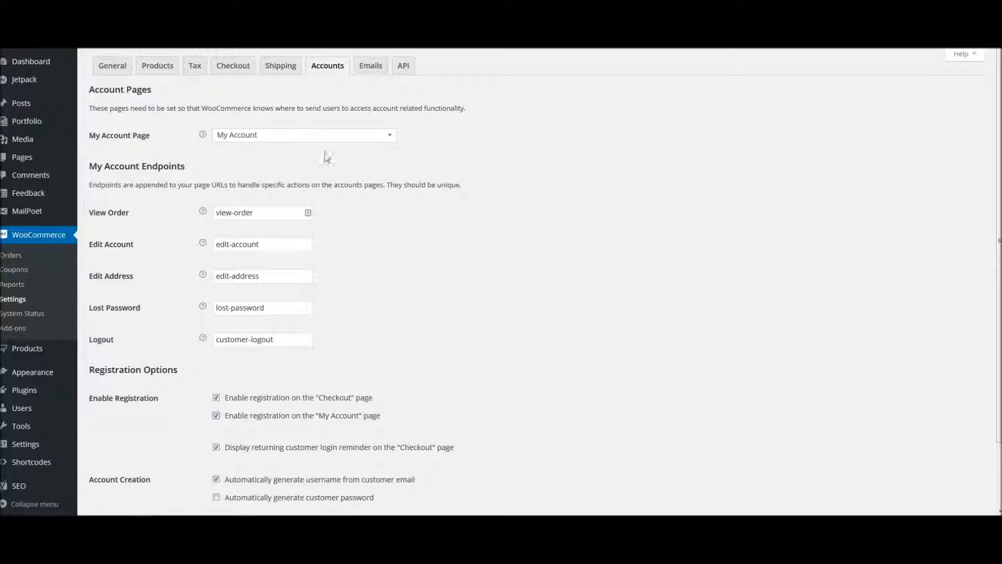
scroll(375, 300, down, 2)
scroll(380, 300, up, 3)
- Switch to the email settings without saving the account changes and review the recipients of the order notifications
click(371, 66)
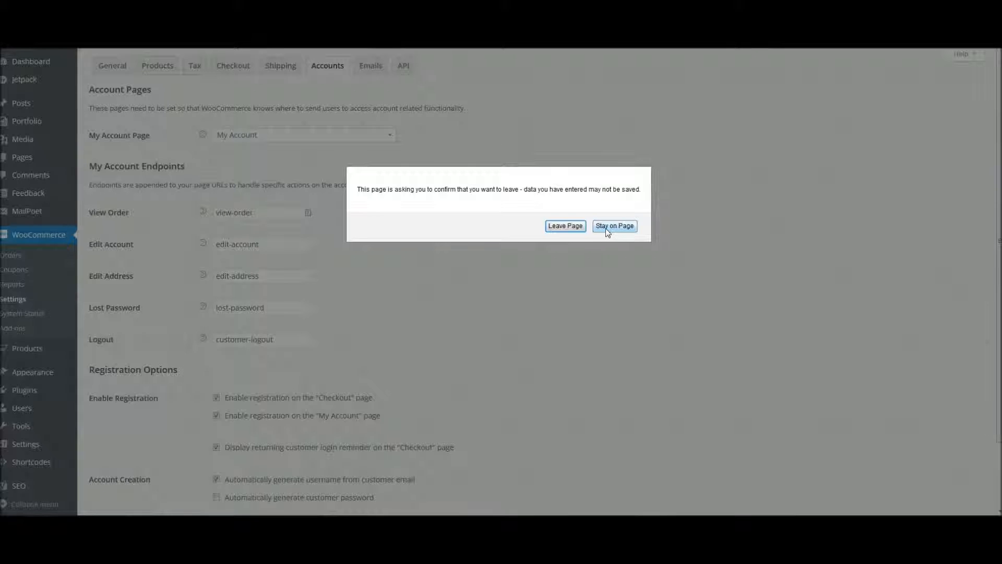
click(572, 227)
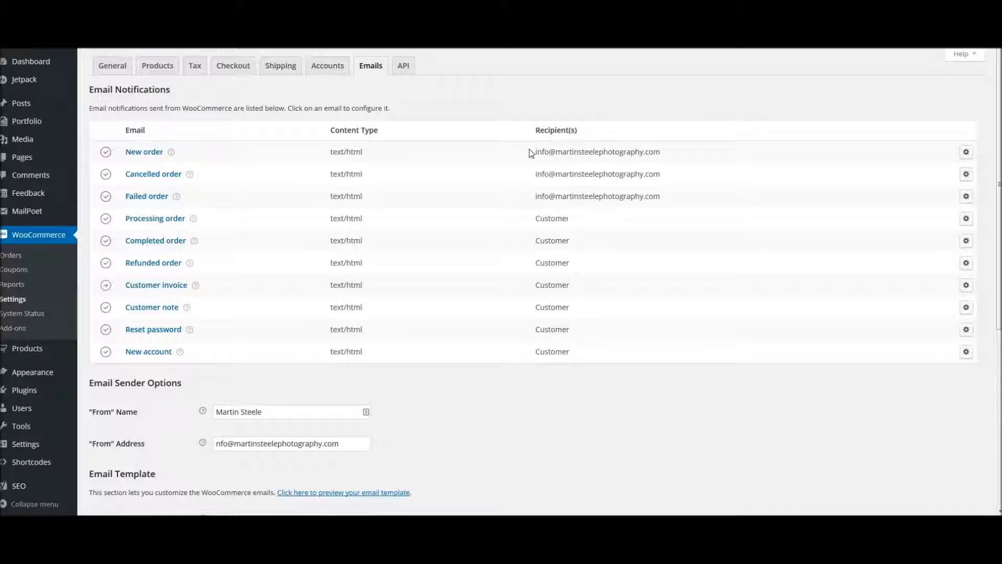
drag(531, 152, 539, 178)
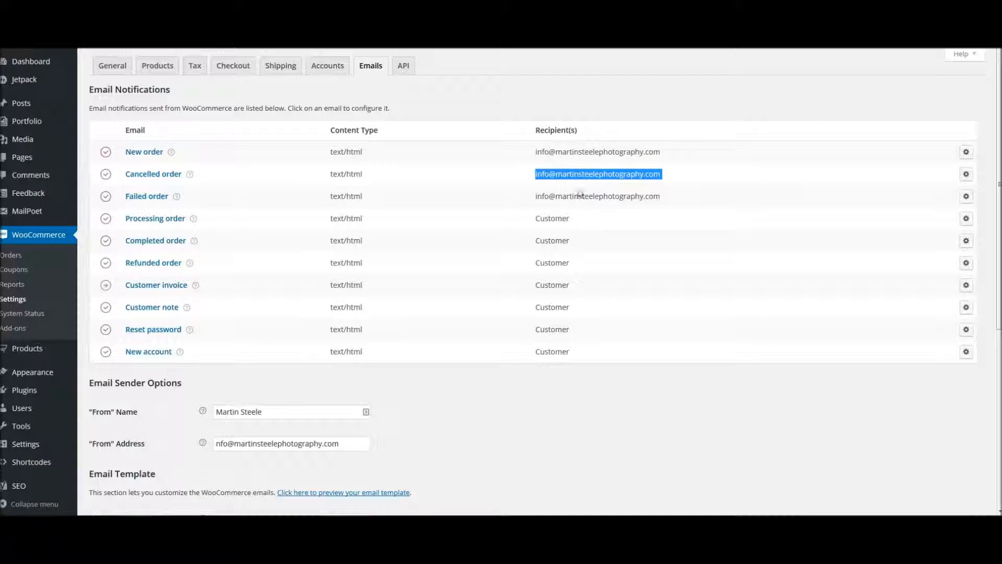
drag(665, 197, 578, 225)
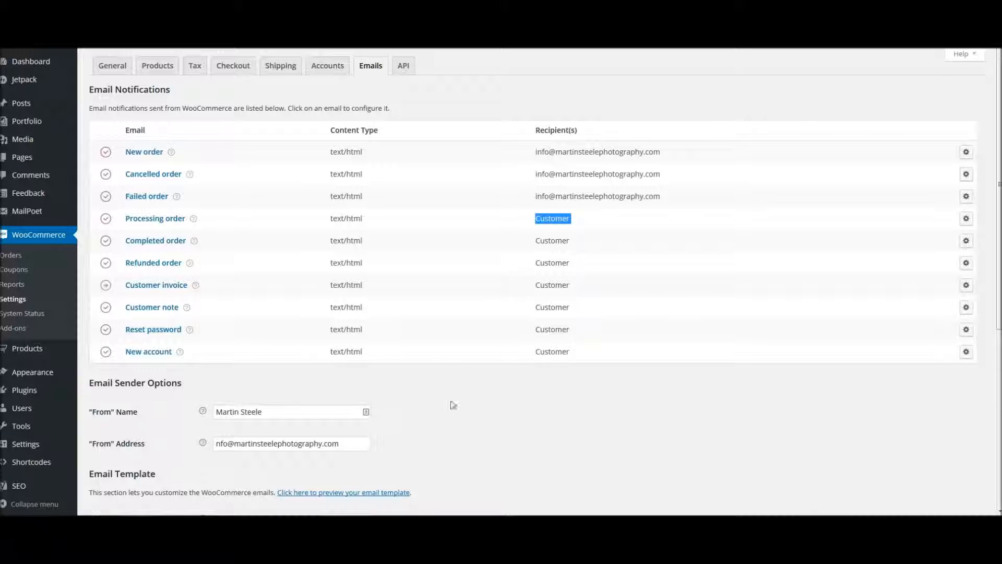
- Check the "From" name and the full "From" address in the email sender options
scroll(462, 415, down, 3)
scroll(469, 410, down, 2)
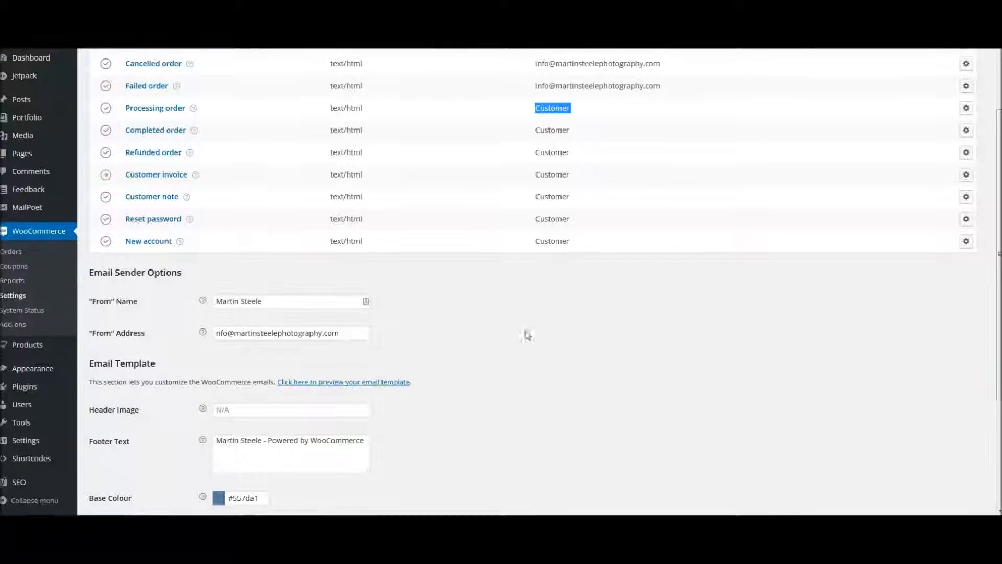
drag(270, 301, 211, 301)
click(276, 302)
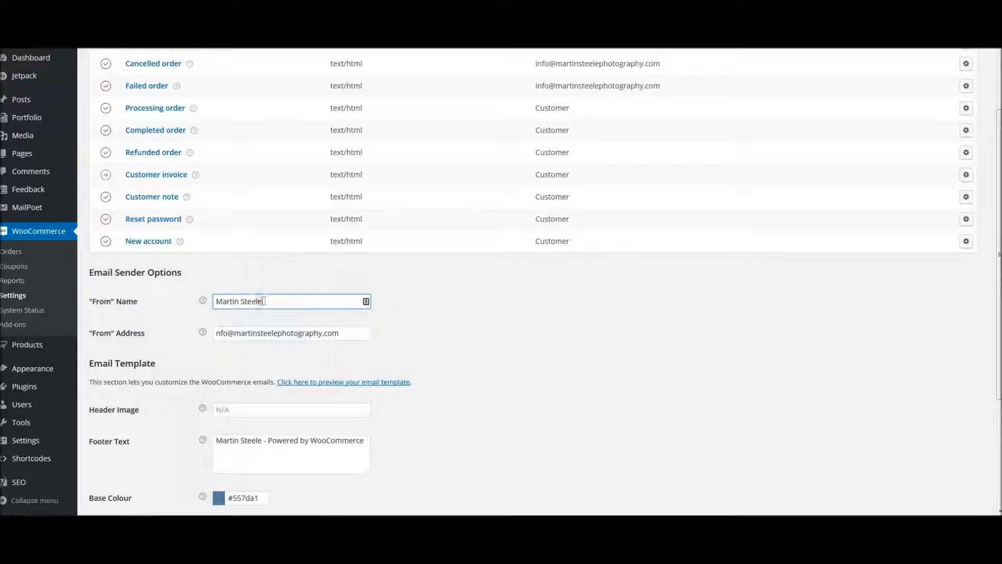
drag(270, 301, 214, 302)
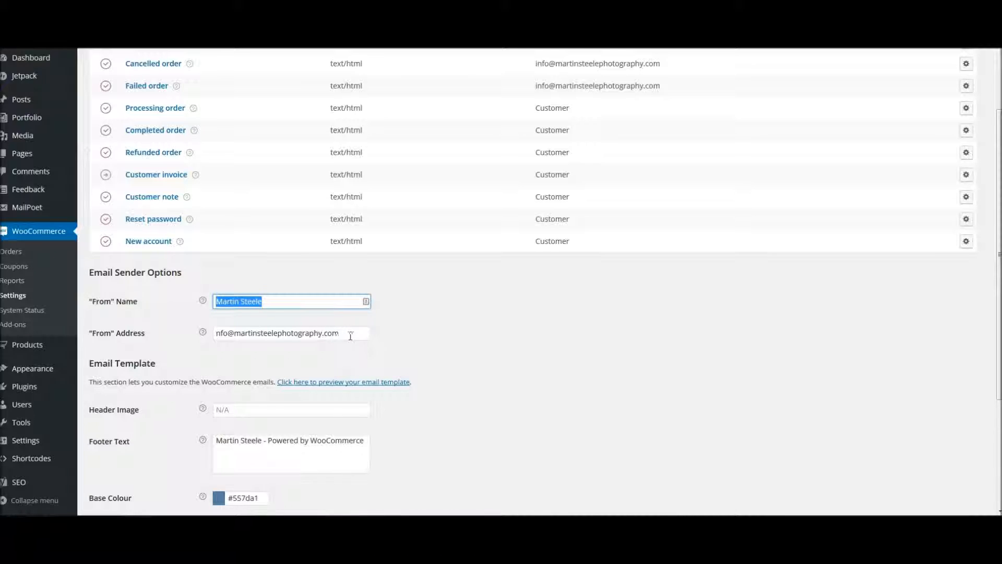
drag(339, 334, 215, 337)
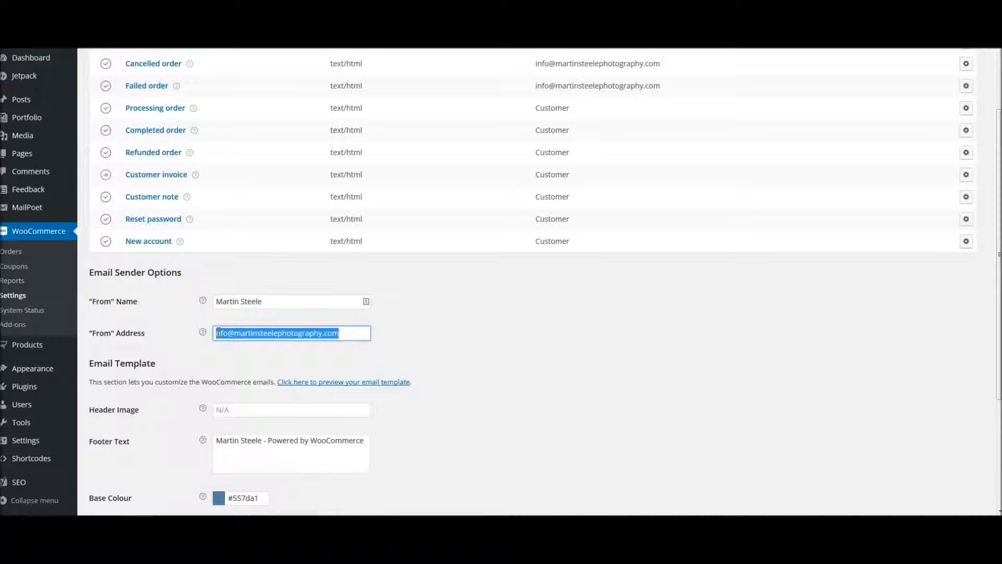
click(218, 333)
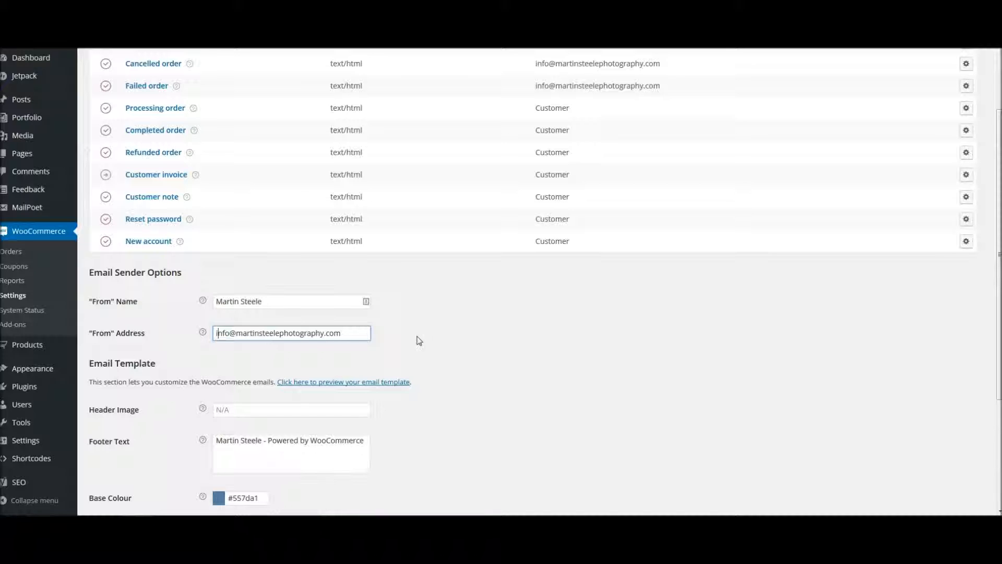
- Preview the WooCommerce email template, examine its heading, body and footer text, and return to the email settings
scroll(418, 343, down, 3)
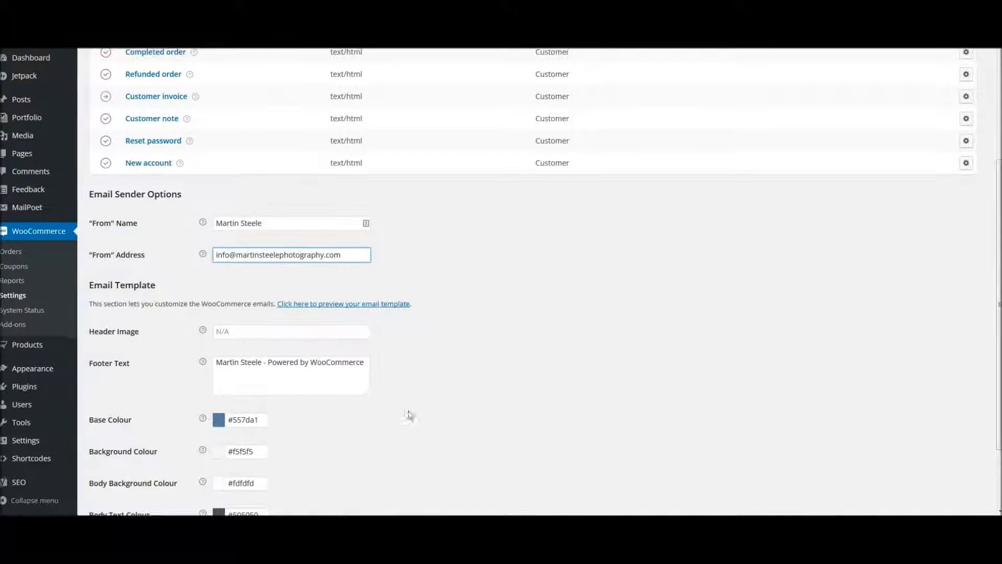
scroll(407, 414, down, 3)
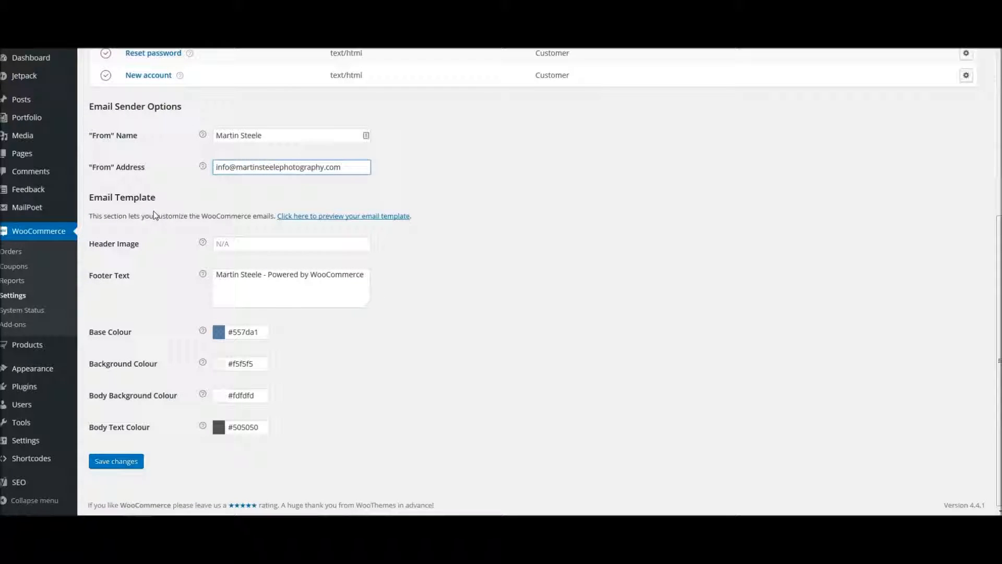
click(326, 217)
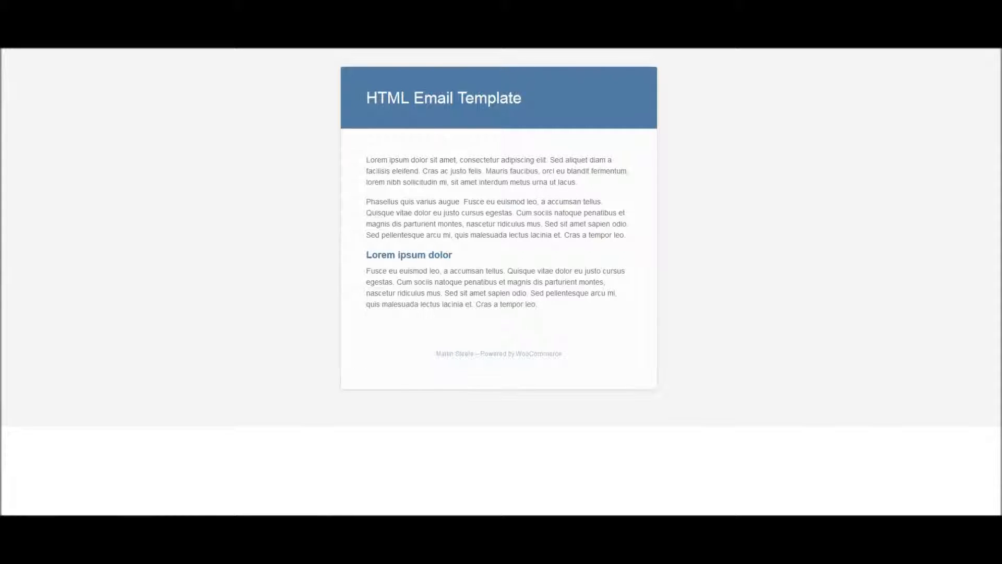
drag(368, 97, 524, 104)
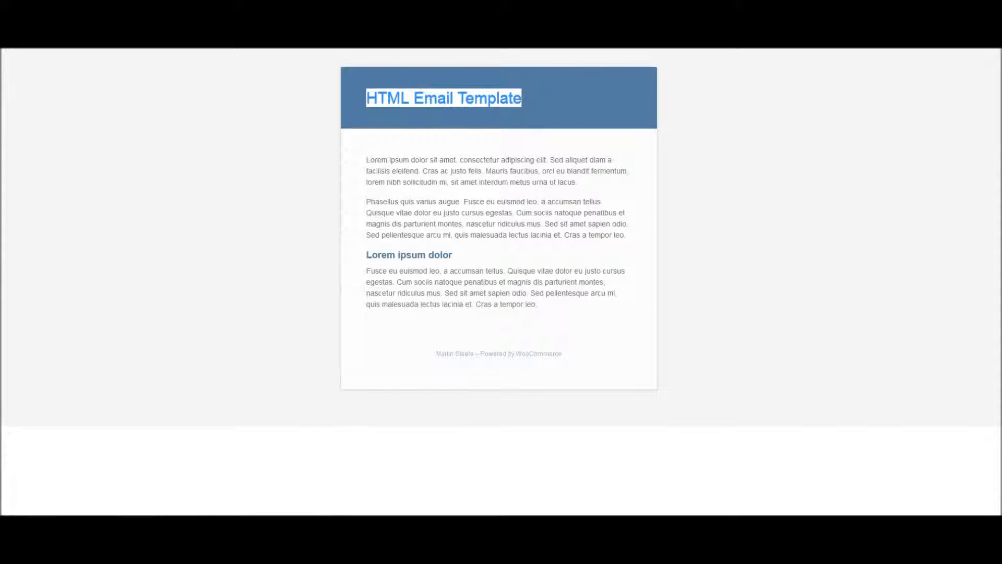
drag(368, 97, 524, 102)
drag(369, 159, 542, 308)
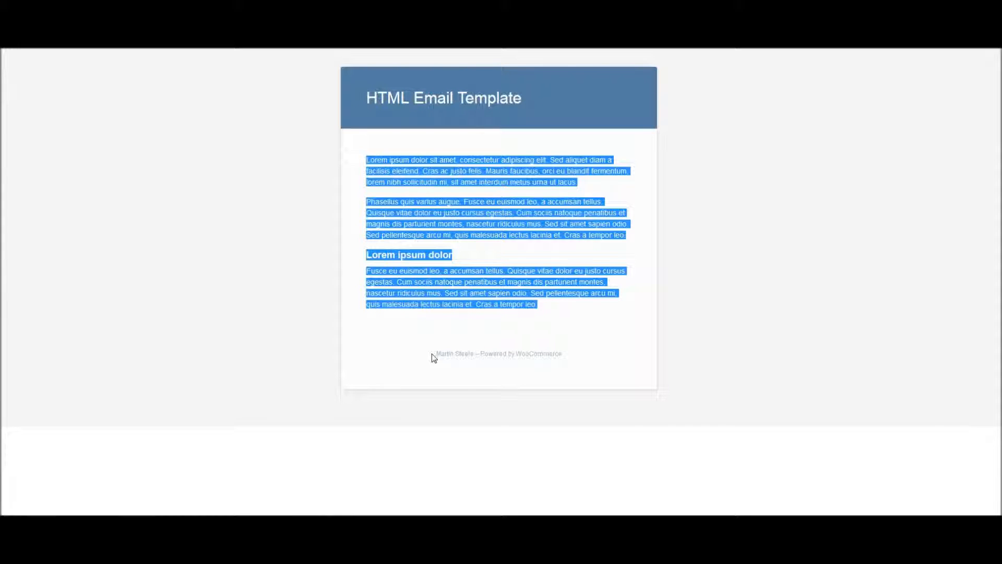
drag(435, 354, 569, 358)
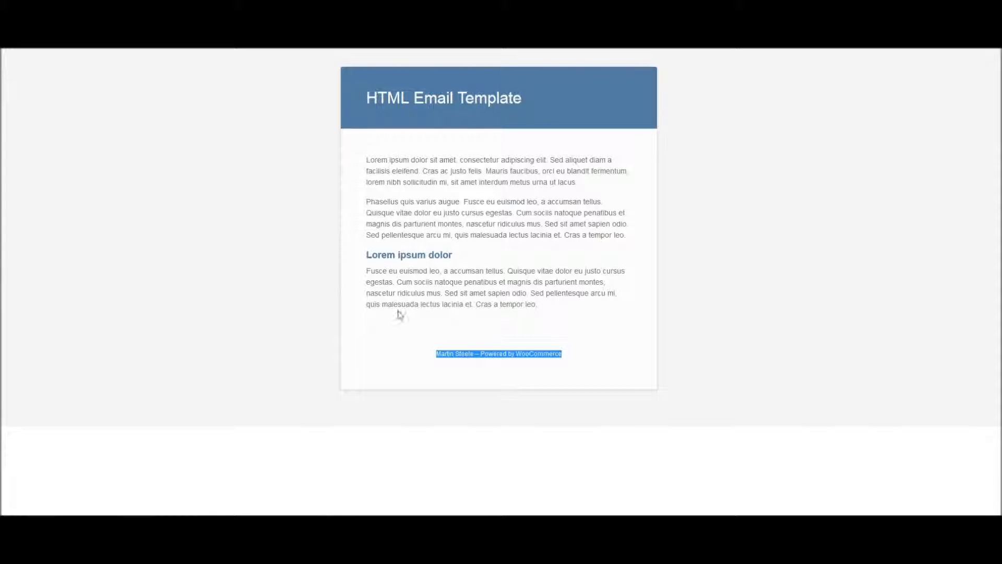
click(386, 332)
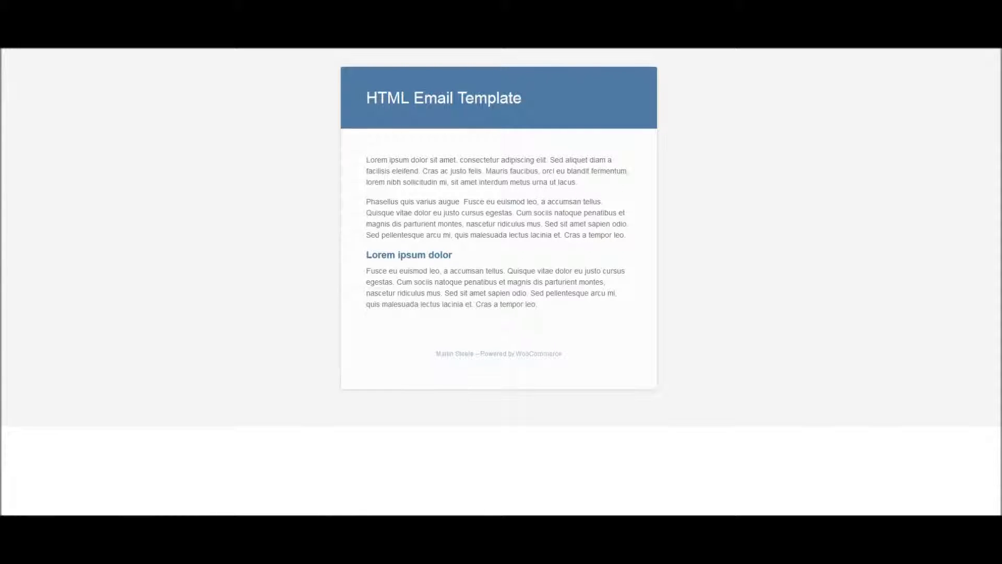
click(313, 21)
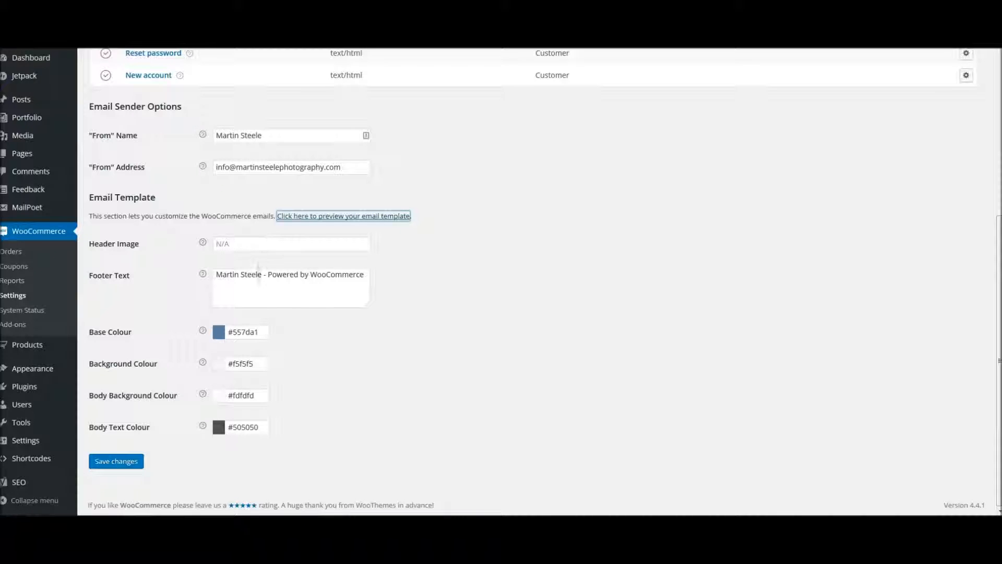
- Replace "- Powered by WooCommerce" in the email footer text with "Photography" and save the settings
drag(268, 274, 370, 272)
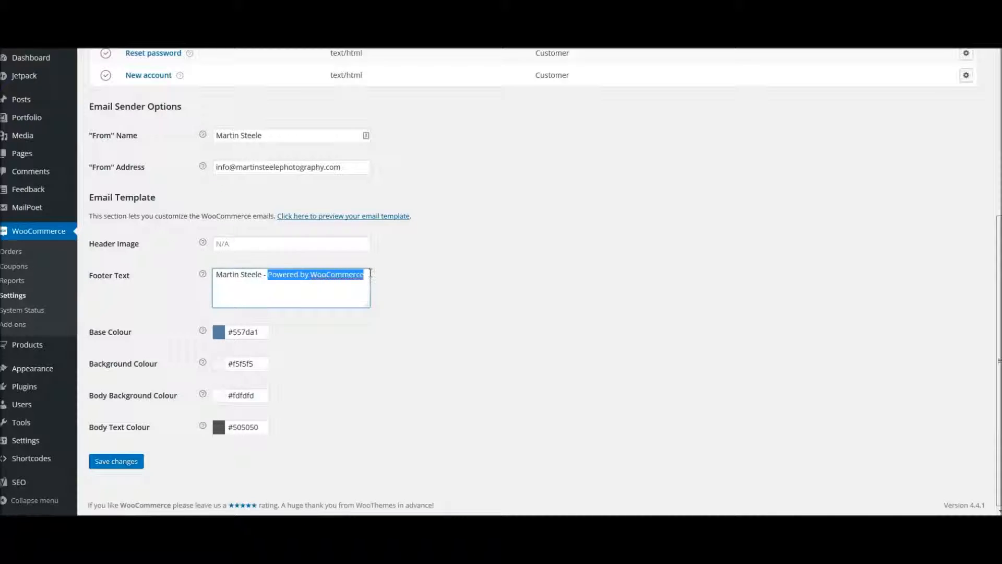
key(BackSpace)
key(BackSpace)
key(BackSpace)
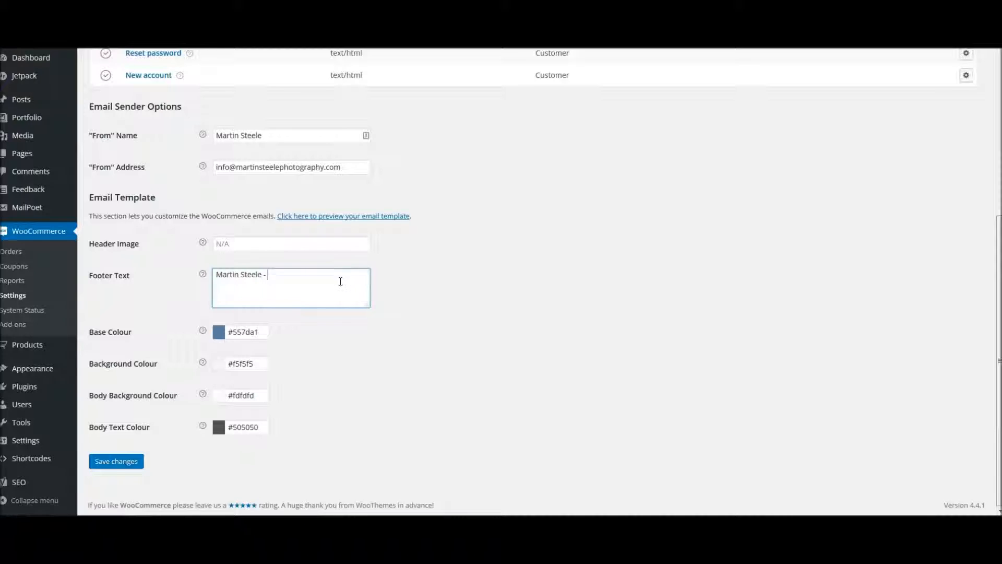
text(Photography)
click(114, 462)
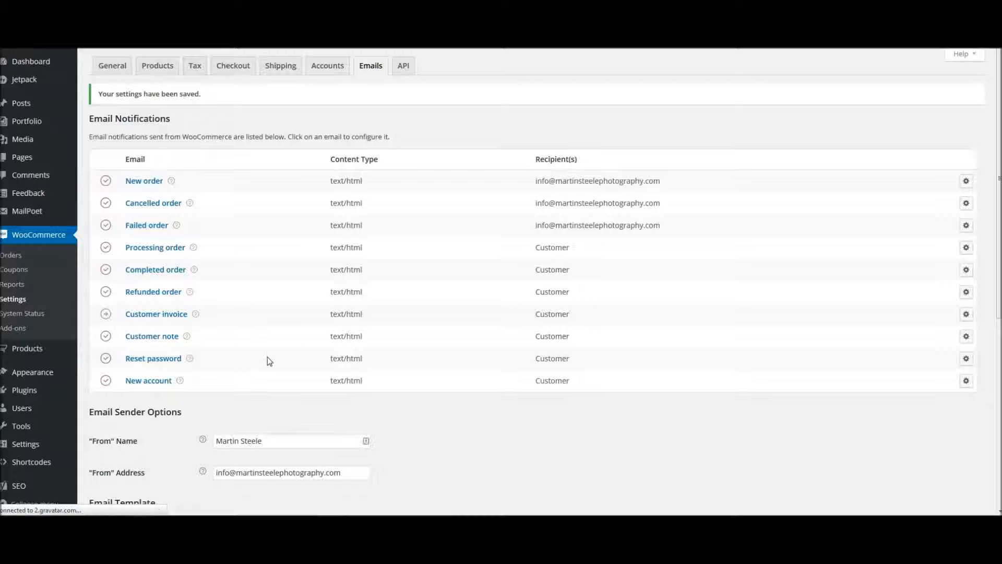
scroll(416, 449, down, 4)
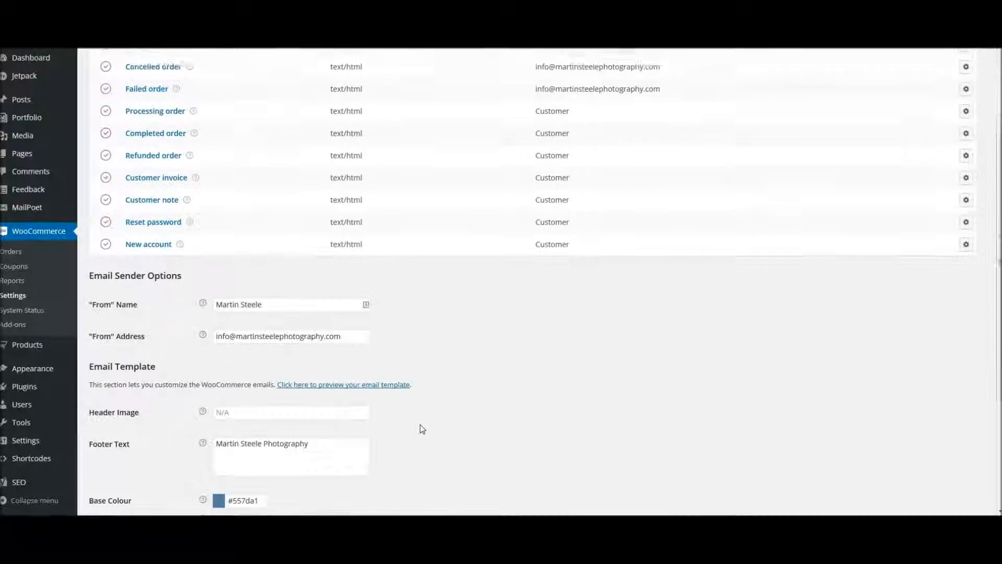
scroll(428, 422, down, 2)
- Open the New order email's configuration and examine the instructions for overriding its HTML template
scroll(424, 478, up, 5)
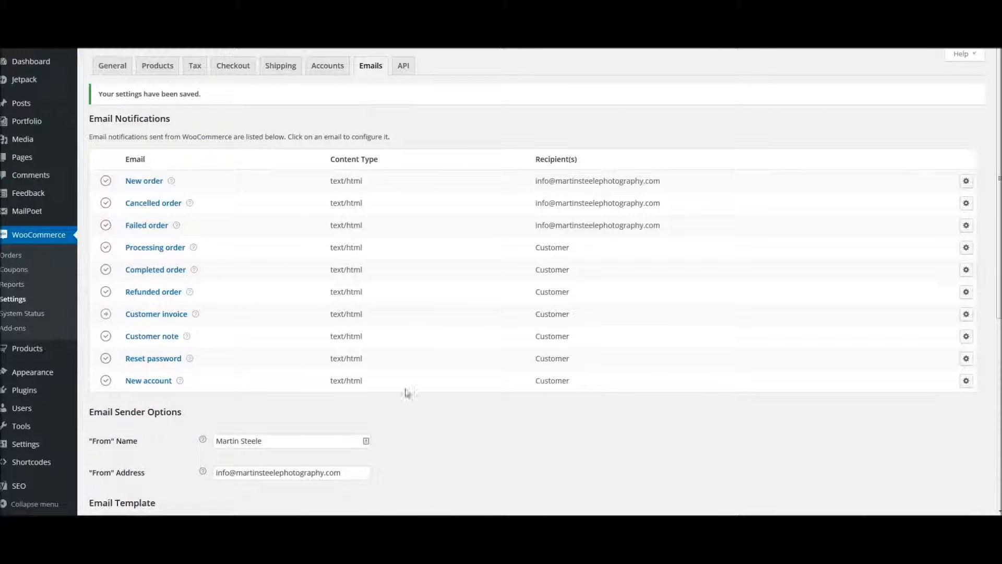
click(966, 181)
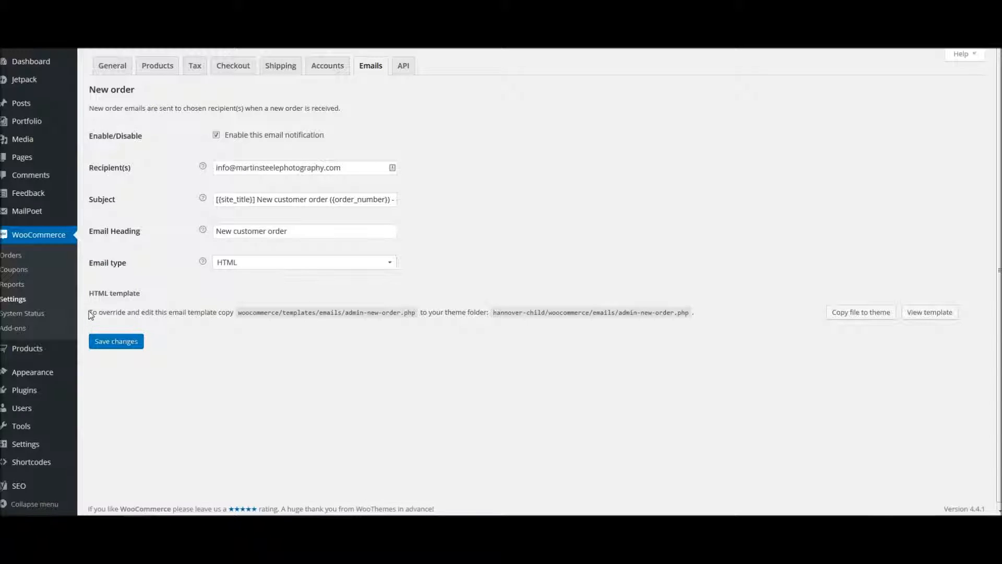
drag(92, 313, 729, 311)
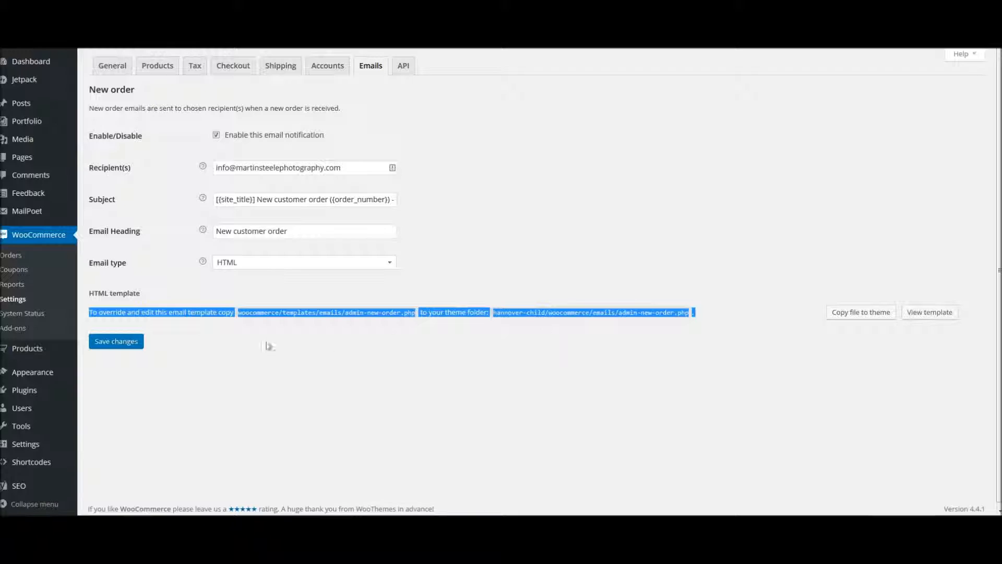